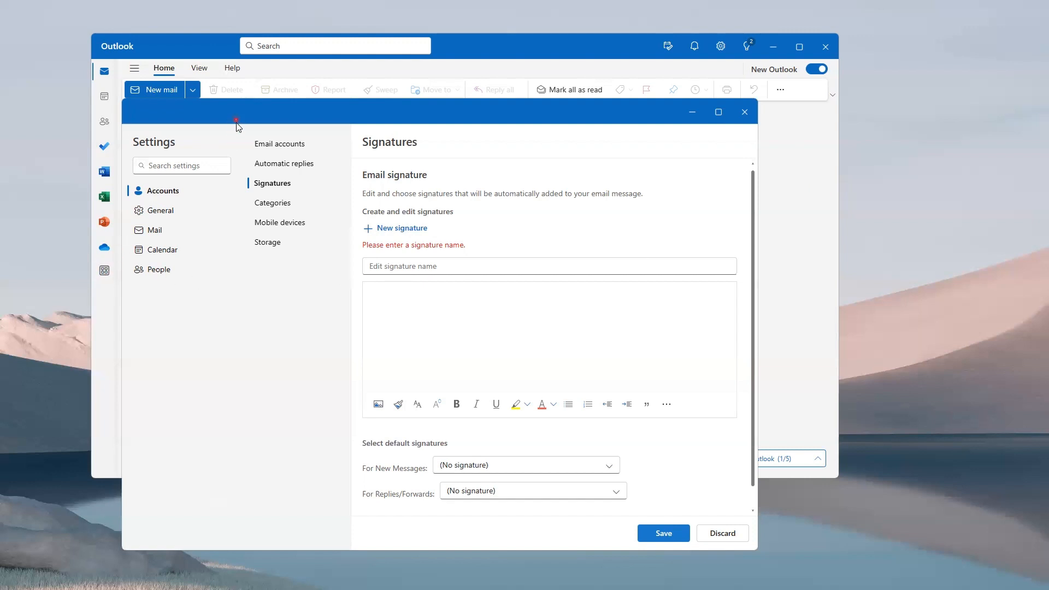
- Name the new email signature "Signature 3"
{"action": "left_click_drag", "start_coordinate": [236, 123], "coordinate": [236, 131]}
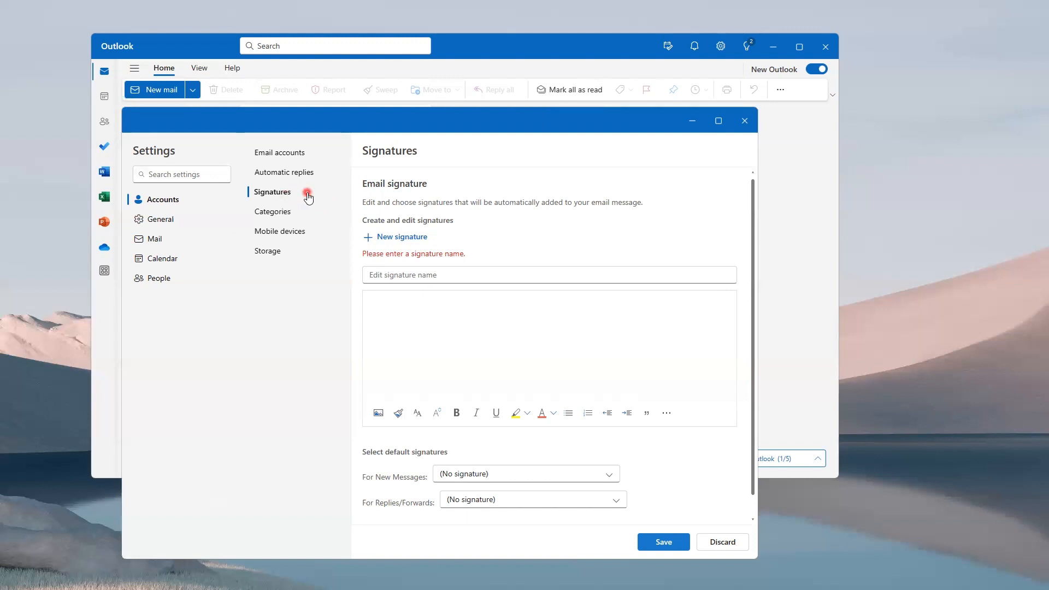
{"action": "left_click", "coordinate": [406, 273]}
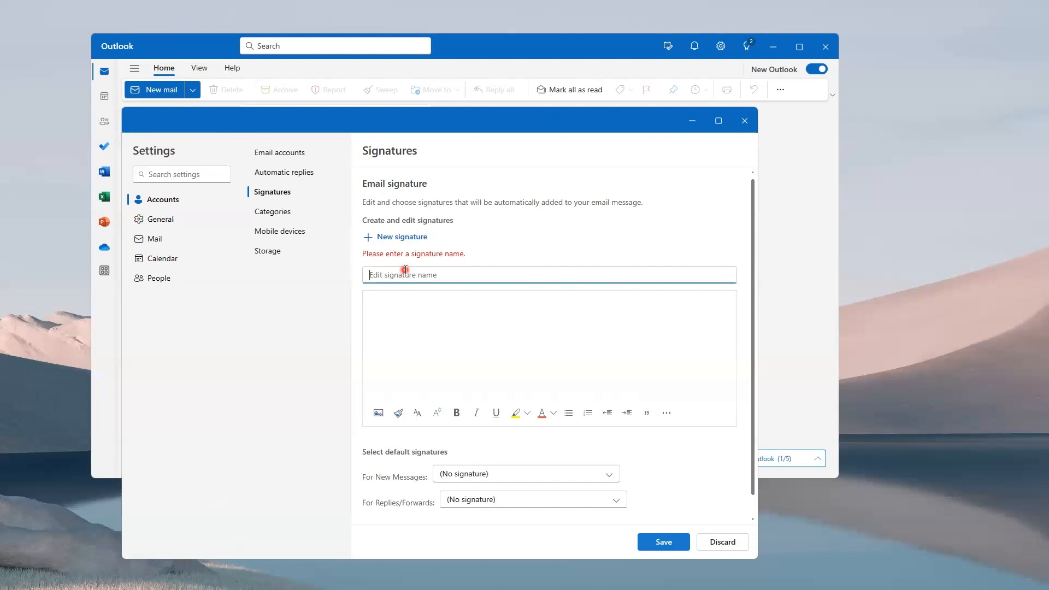
{"action": "type", "text": "Singatir"}
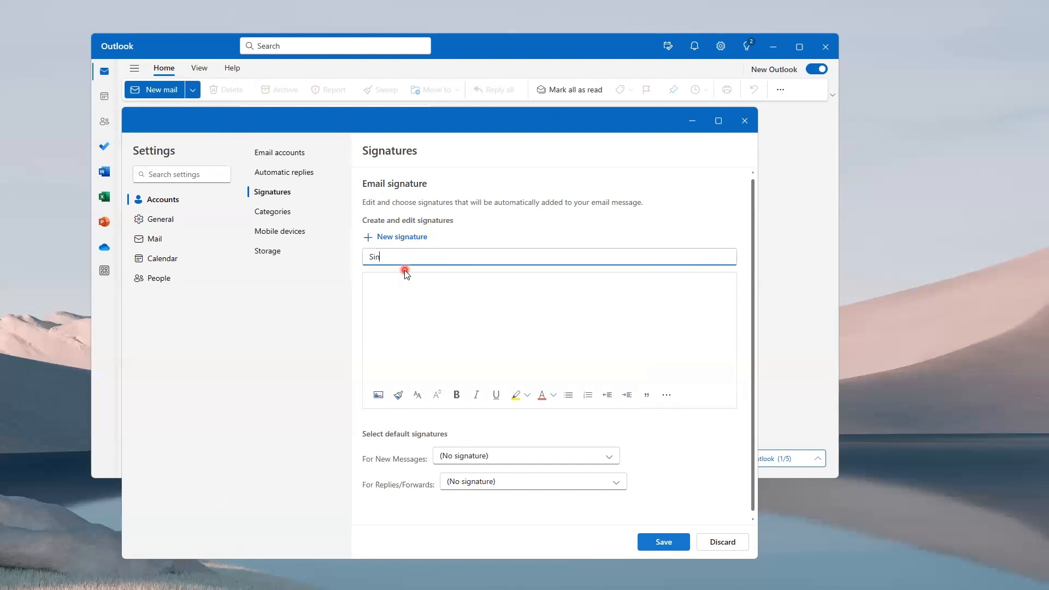
{"action": "key", "text": "BackSpace"}
{"action": "key", "text": "BackSpace"}
{"action": "type", "text": "ure"}
{"action": "key", "text": "BackSpace"}
{"action": "key", "text": "BackSpace"}
{"action": "key", "text": "BackSpace"}
{"action": "key", "text": "BackSpace"}
{"action": "type", "text": "gnature 3"}
- Begin the signature text with "Best regards," followed by a blank line and the sender's first name
{"action": "left_click", "coordinate": [403, 293]}
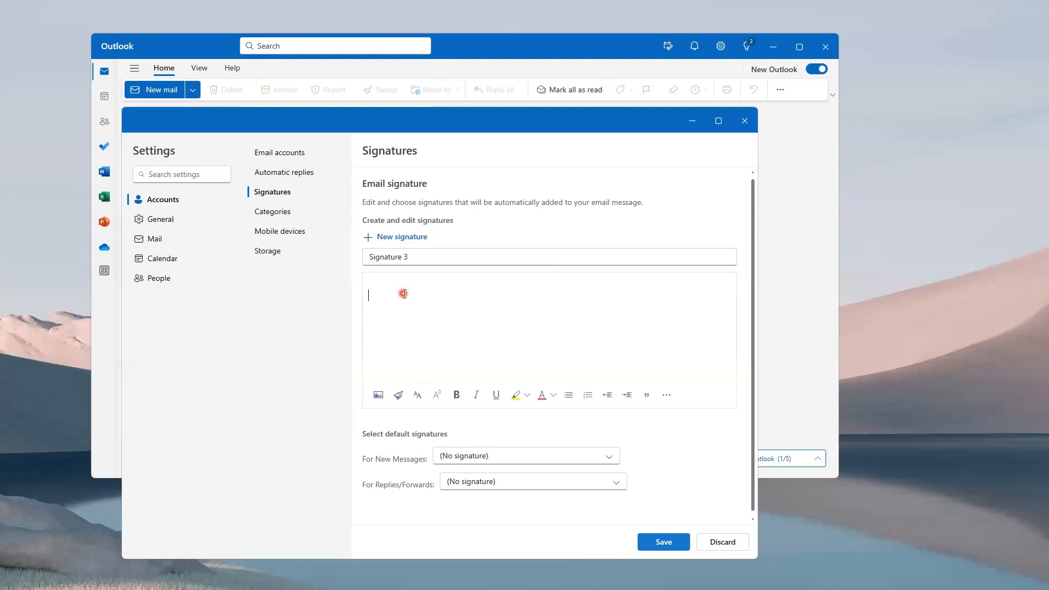
{"action": "type", "text": "Best regards,  Rose"}
{"action": "key", "text": "Return"}
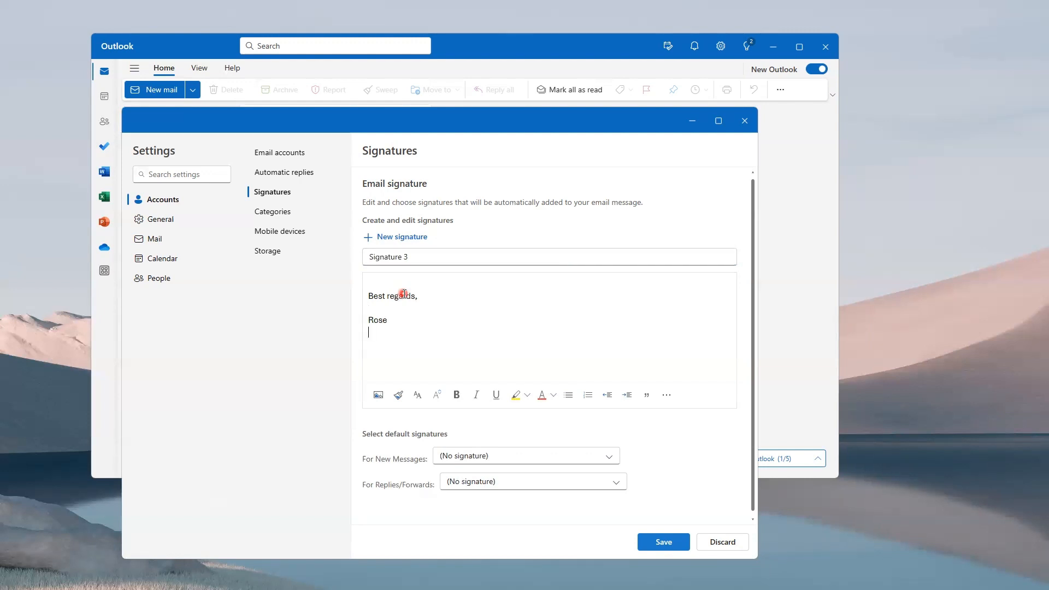
- Add the line "YouTube | Tutorial Details" below the sender's name in the signature
{"action": "type", "text": "YouTube | T"}
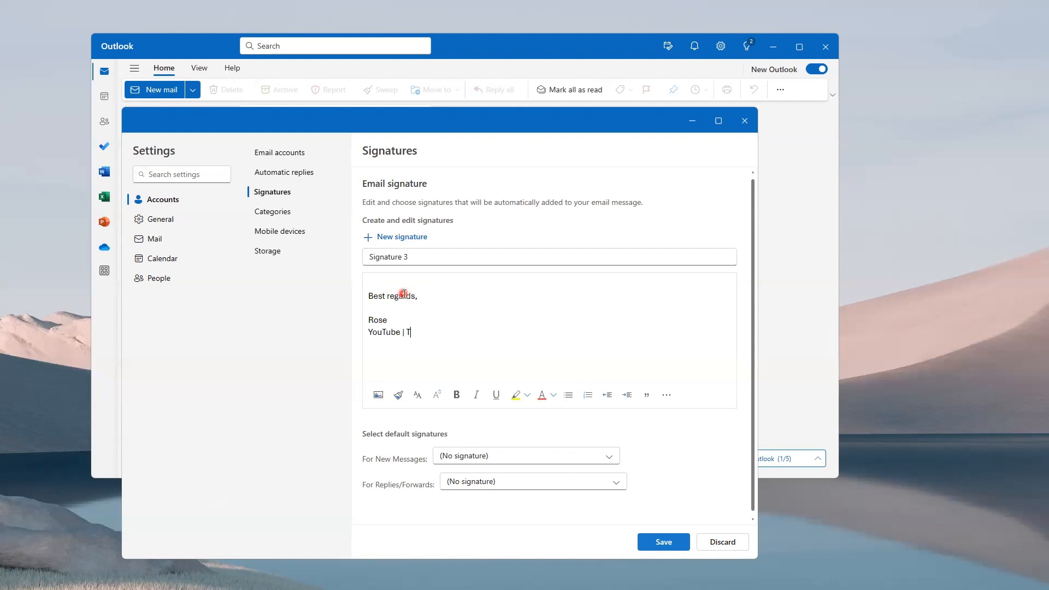
{"action": "type", "text": "utorial De"}
{"action": "type", "text": "ati"}
{"action": "key", "text": "BackSpace"}
{"action": "key", "text": "BackSpace"}
{"action": "type", "text": "tails"}
{"action": "key", "text": "Return"}
- Add an "Email:" line with the sender's e-mail address and a "Phone:" line with the phone number, and save the signature
{"action": "type", "text": "Email: test@o"}
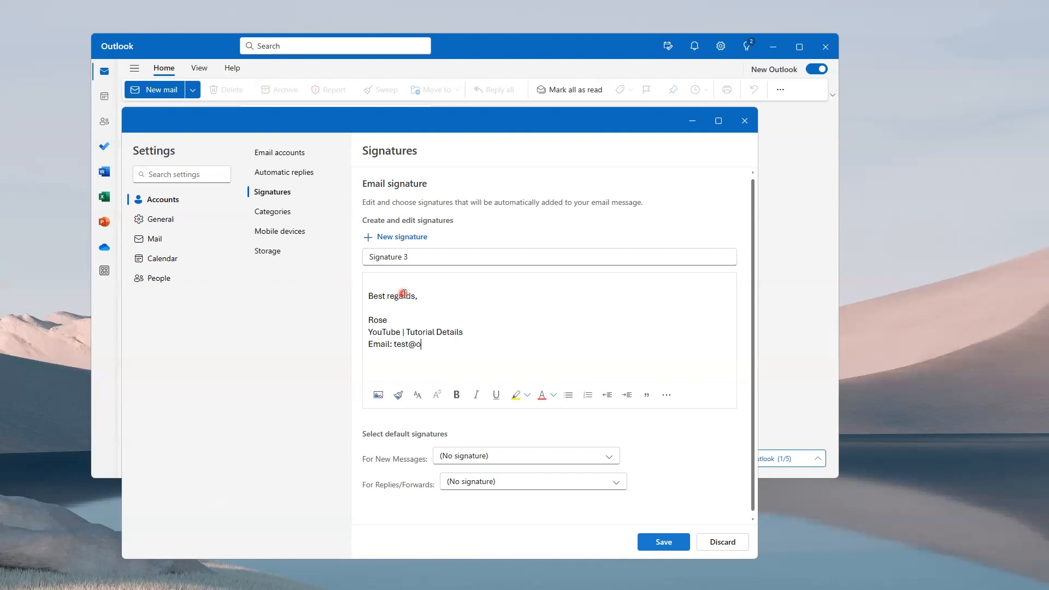
{"action": "type", "text": "utlook.o"}
{"action": "key", "text": "BackSpace"}
{"action": "type", "text": "com"}
{"action": "key", "text": "Return"}
{"action": "type", "text": "Phone: (000) 000"}
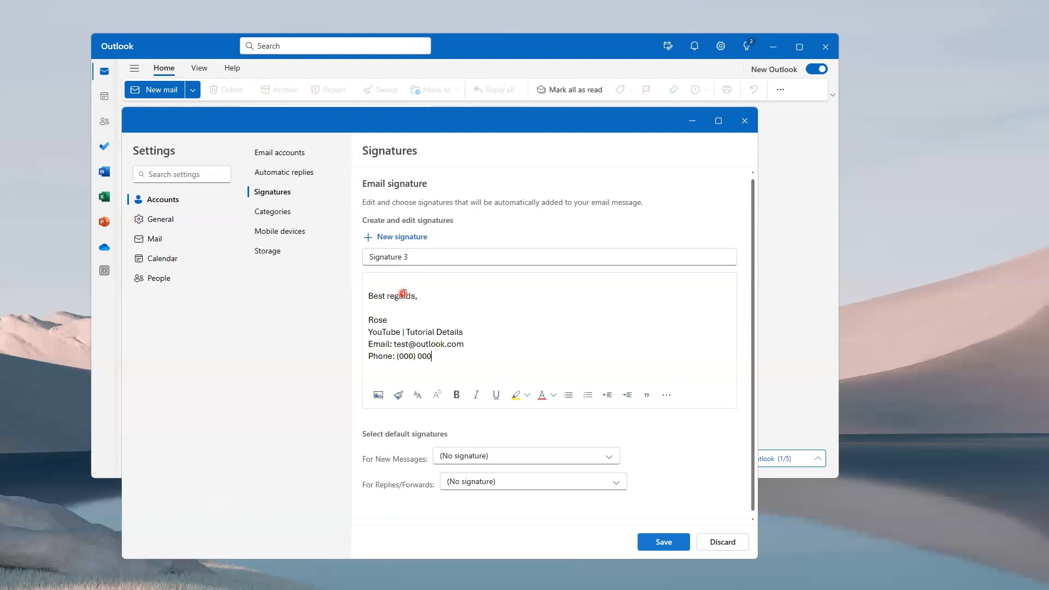
{"action": "type", "text": "- 0000"}
{"action": "left_click", "coordinate": [443, 332]}
{"action": "left_click", "coordinate": [661, 538]}
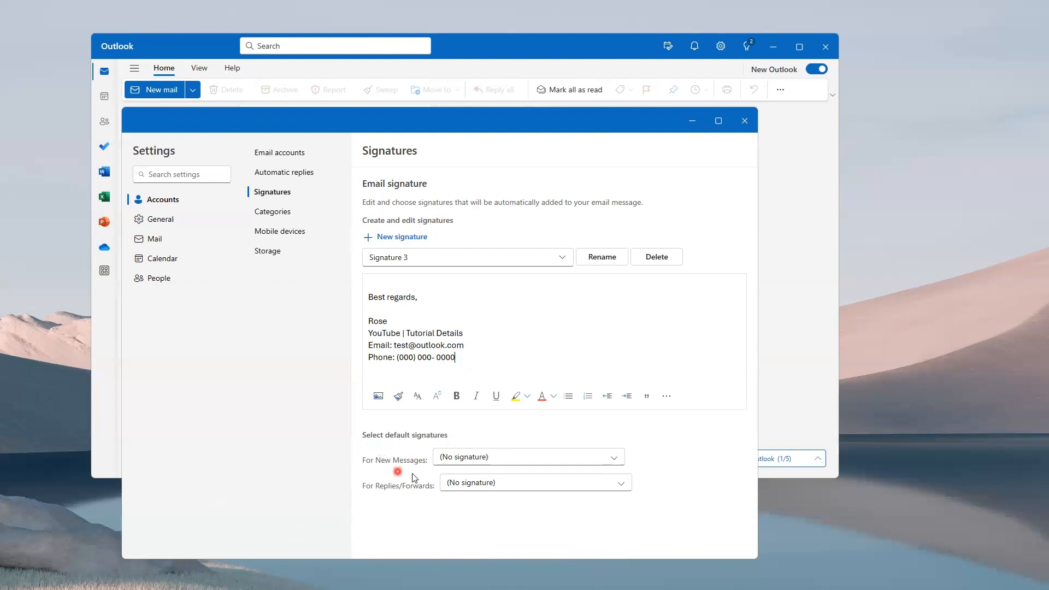
- Set Signature 3 as the default signature for new messages and for replies/forwards, and save the settings
{"action": "left_click", "coordinate": [454, 461]}
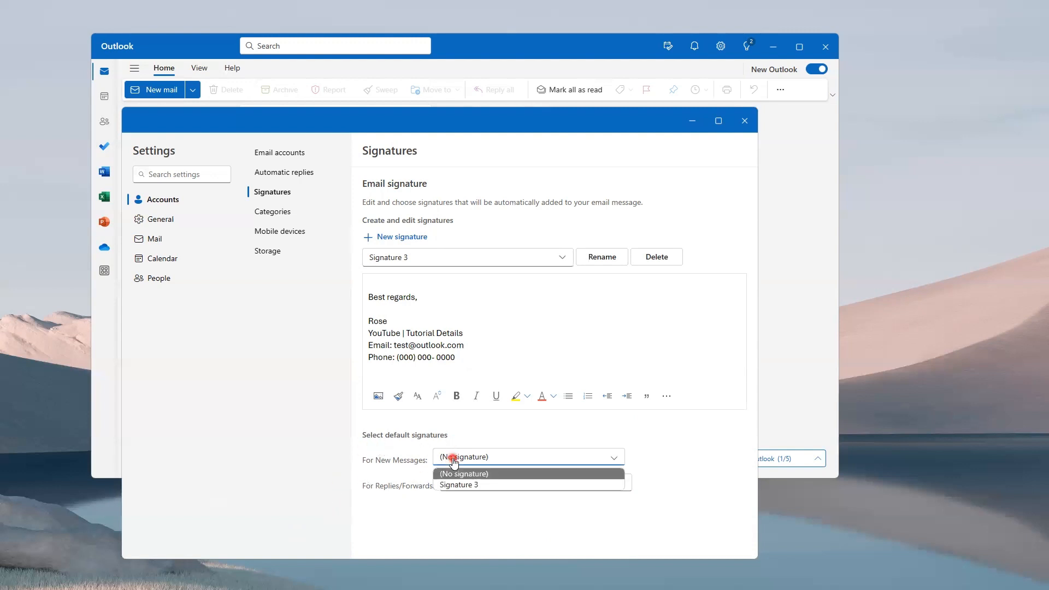
{"action": "left_click", "coordinate": [464, 485]}
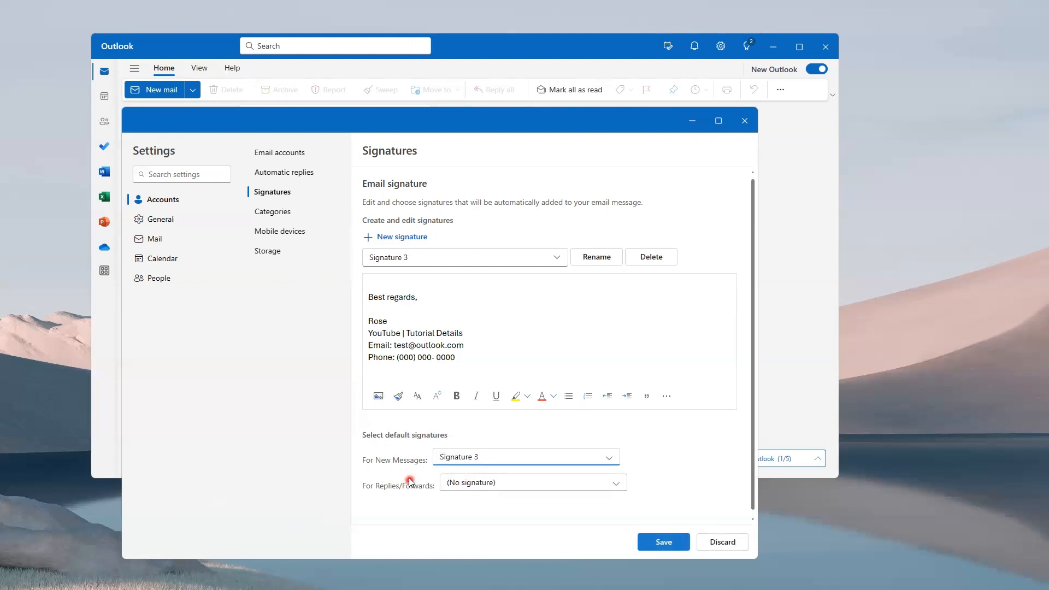
{"action": "left_click", "coordinate": [447, 484]}
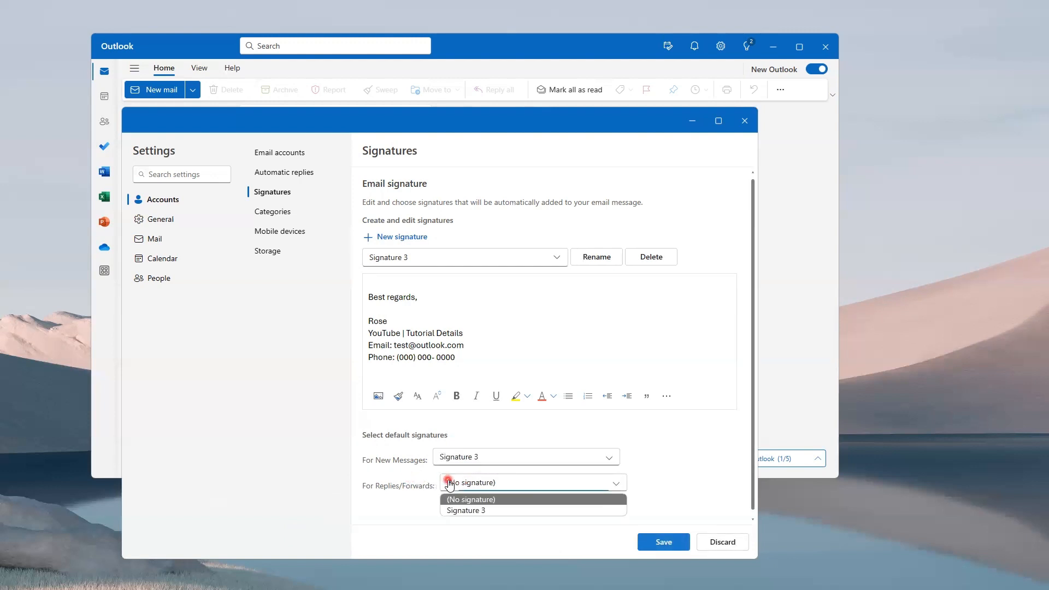
{"action": "left_click", "coordinate": [483, 512]}
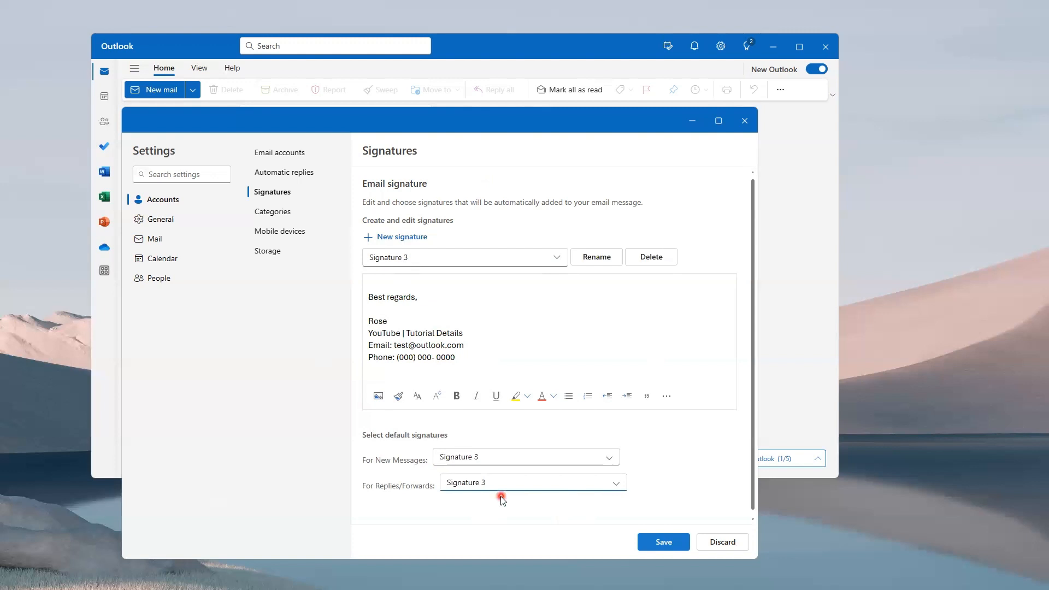
{"action": "left_click", "coordinate": [661, 543]}
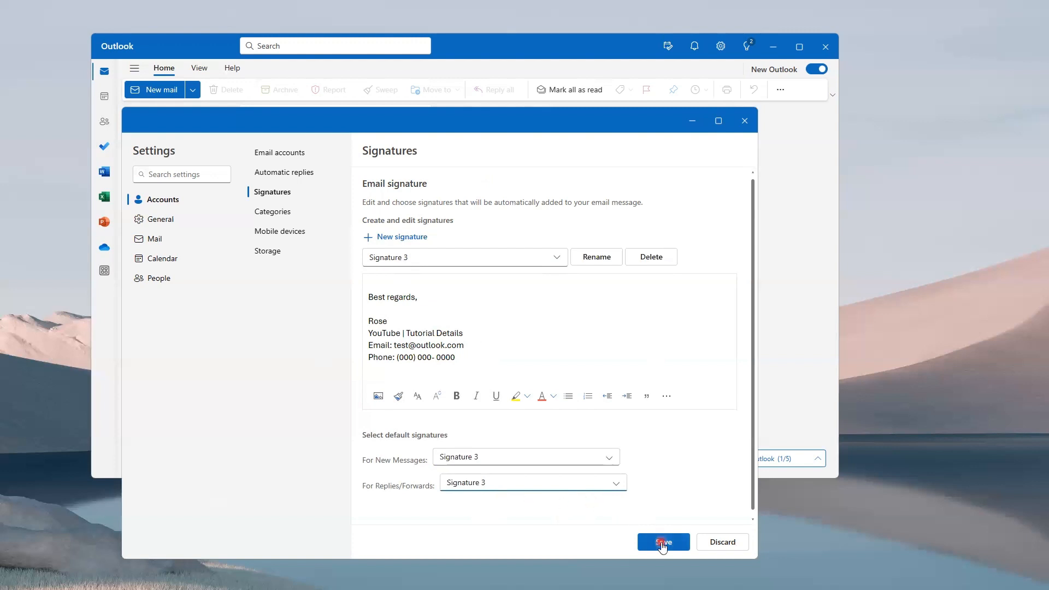